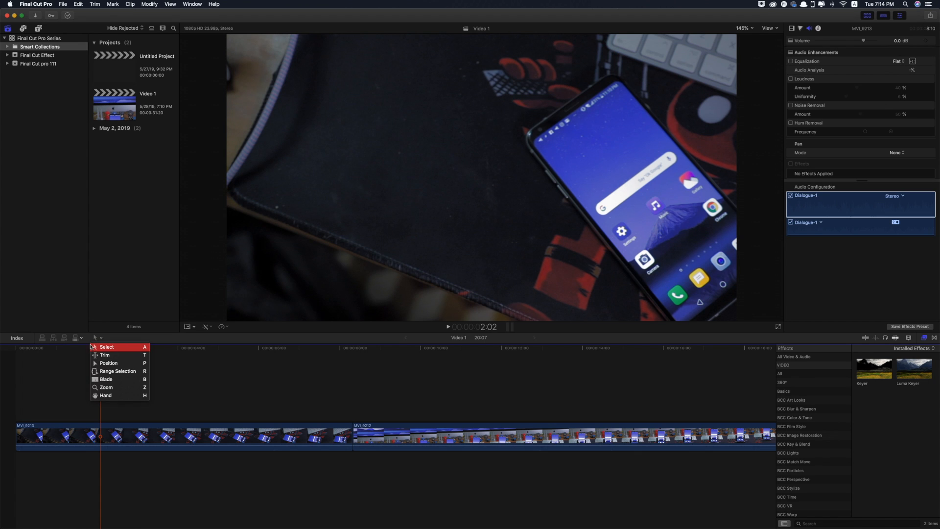
- With the Select tool, move the MVI_9212 clip ahead of MVI_9213, to the start of the primary storyline
left_click(145, 351)
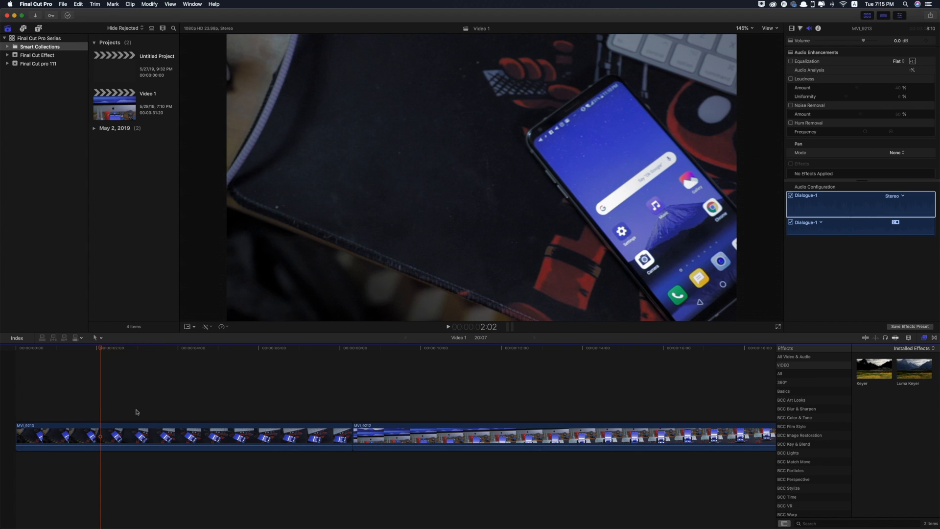
mouse_move(156, 436)
left_mouse_down()
mouse_move(157, 387)
mouse_move(157, 411)
mouse_move(522, 412)
mouse_move(574, 427)
mouse_move(541, 437)
mouse_move(169, 432)
left_mouse_up()
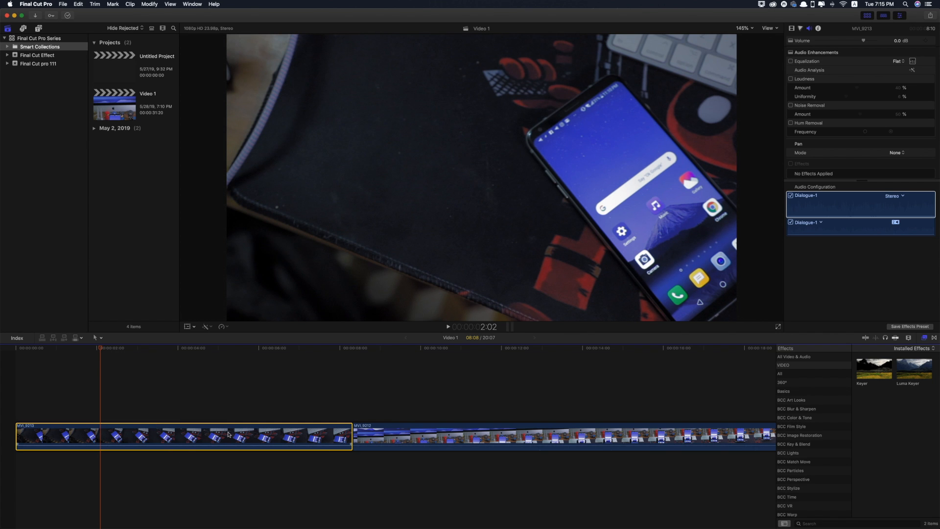
scroll(146, 436, "right", 5)
left_click(382, 429)
scroll(146, 353, "left", 5)
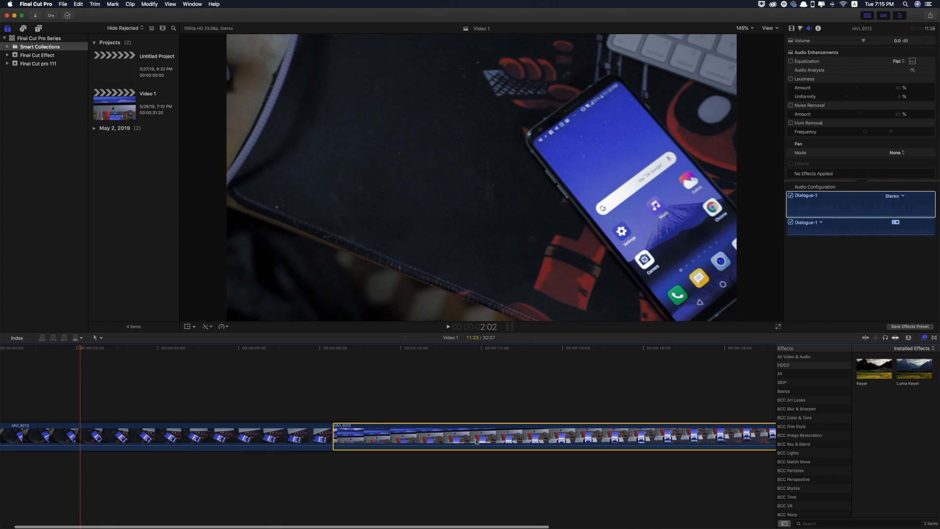
left_click_drag(433, 443, 103, 433)
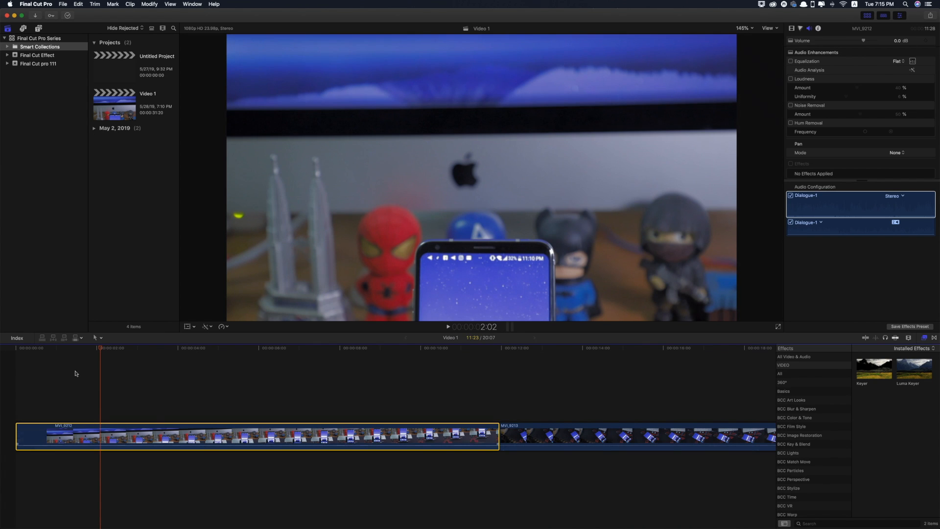
- Lift MVI_9212 out as a connected clip above MVI_9213, and place it back in the primary storyline after MVI_9213
scroll(228, 426, "right", 2)
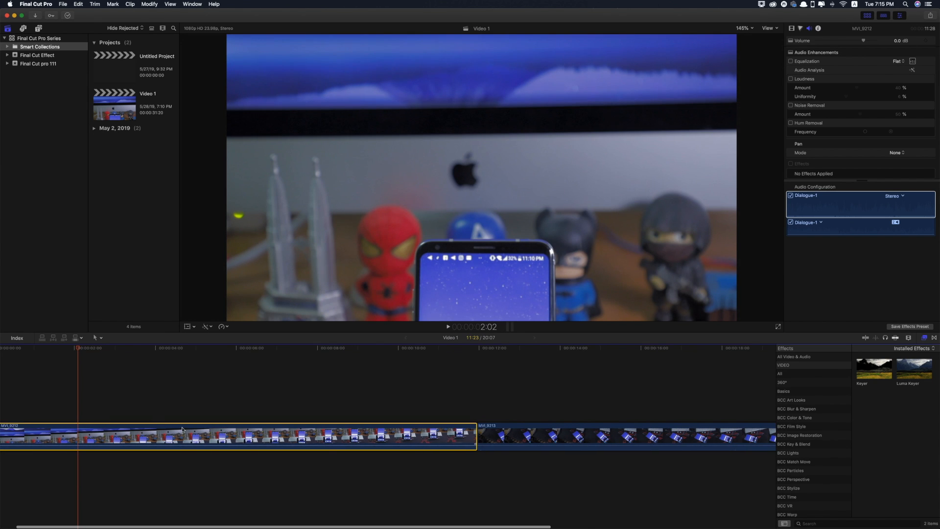
left_click_drag(168, 436, 178, 393)
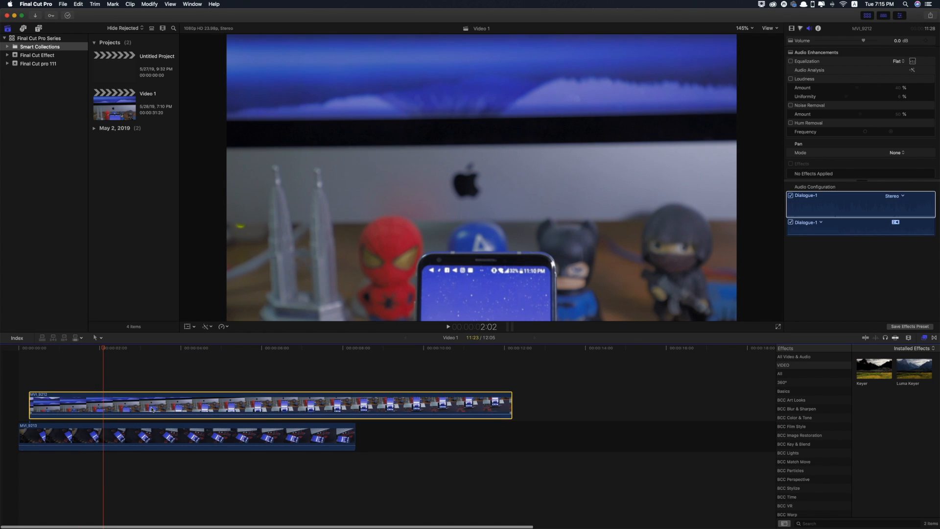
left_click(91, 365)
left_click(54, 368)
left_click_drag(203, 399, 509, 431)
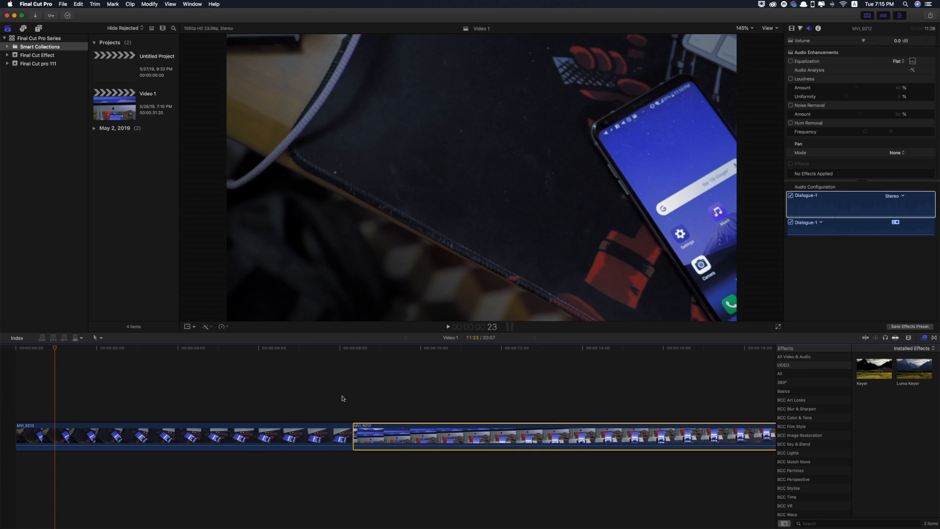
- Split the MVI_9213 clip at about 3:04 with the Blade tool
left_click(101, 338)
left_click(117, 379)
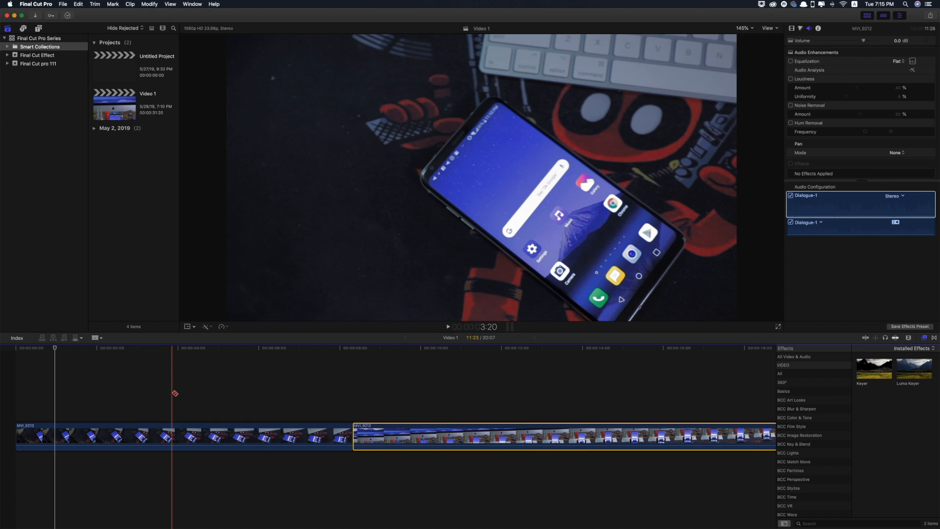
key("s")
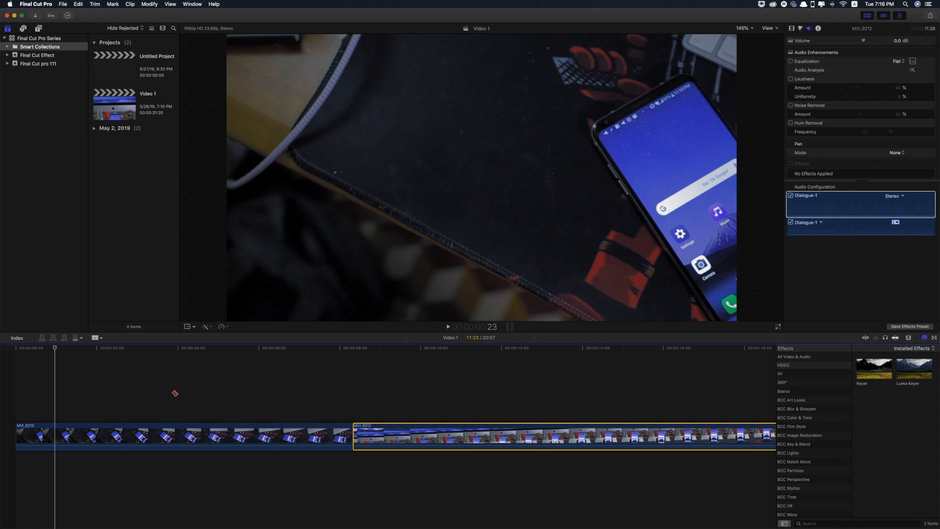
key("s")
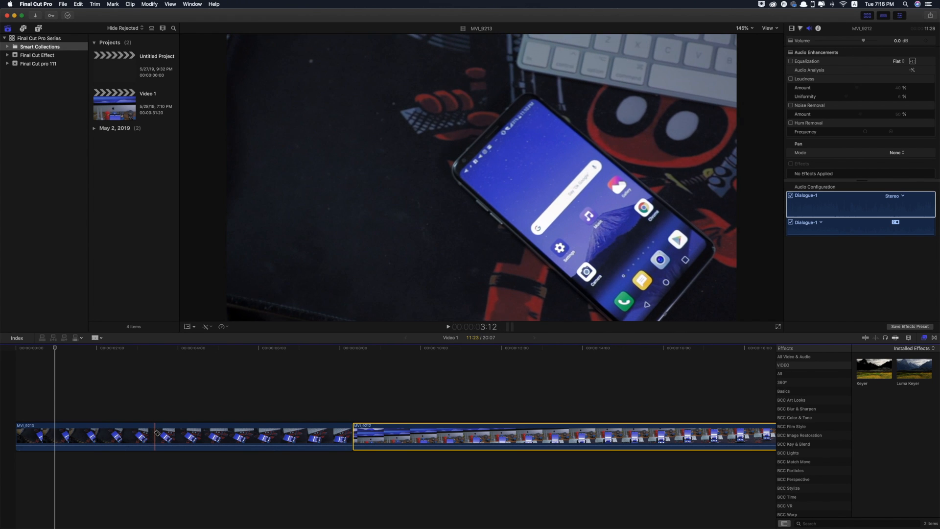
left_click(144, 434)
- Switch back to the Select tool and delete the first segment of the split MVI_9213 clip
left_click(97, 337)
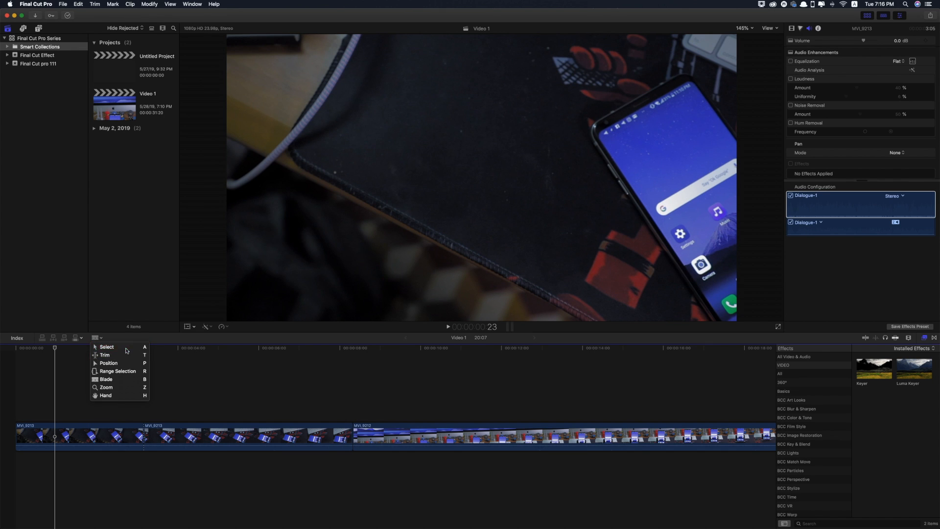
left_click(126, 347)
left_click(75, 440)
left_click_drag(74, 440, 77, 441)
left_click_drag(233, 441, 234, 440)
left_click_drag(424, 437, 423, 437)
left_click(149, 406)
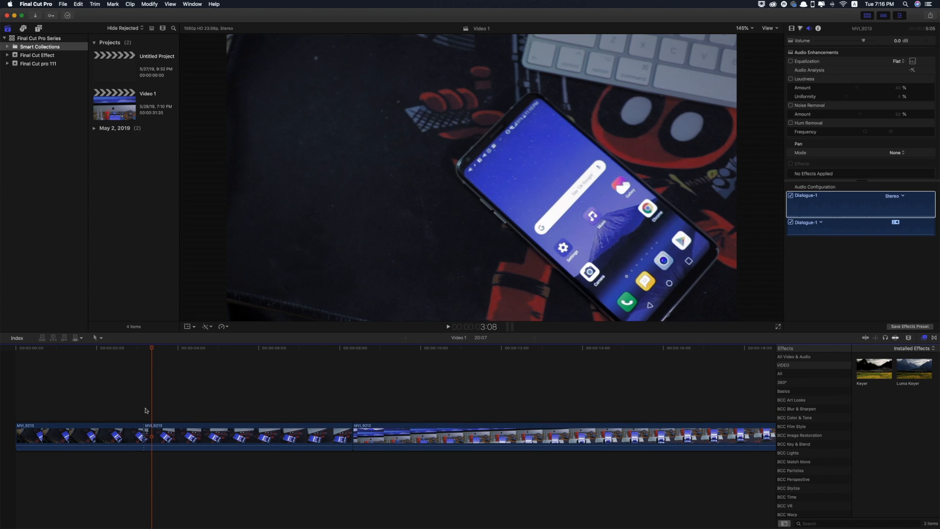
left_click(128, 432)
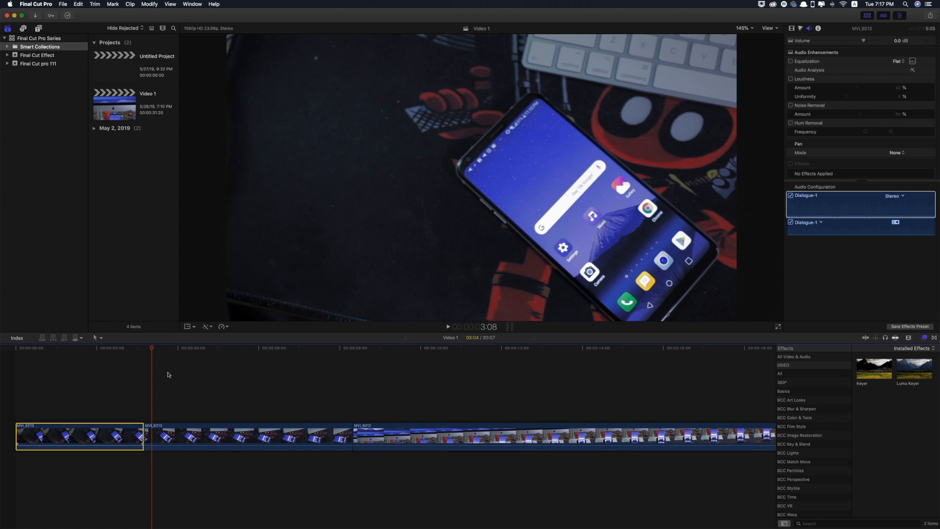
key("Delete")
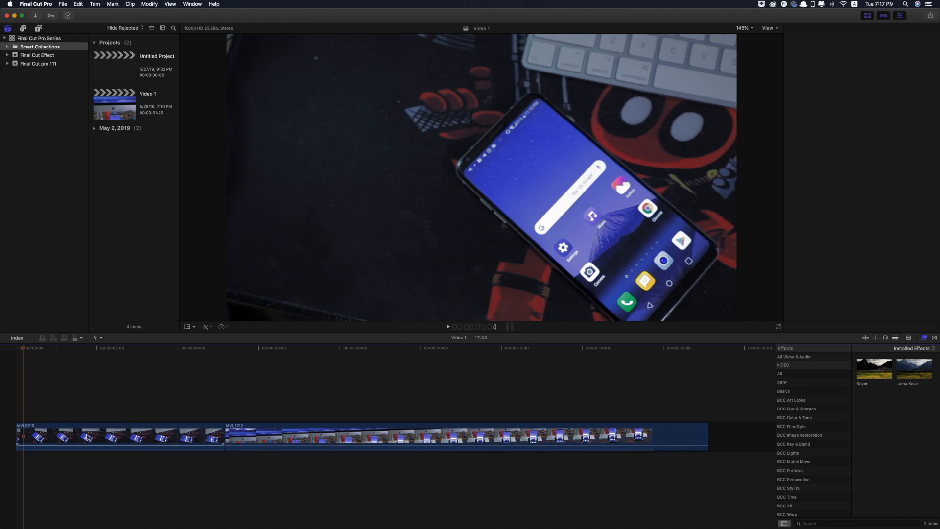
key("Home")
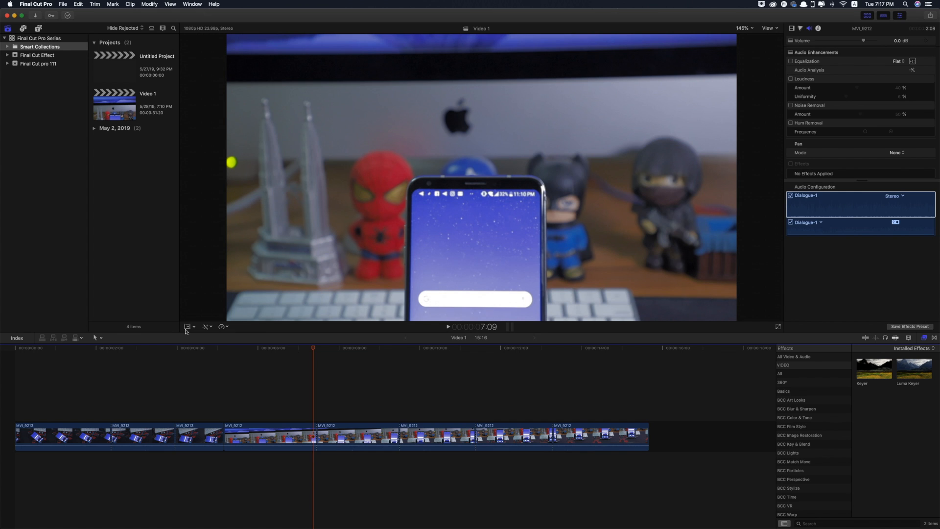
- Magnify the timeline around the MVI_9212 segment before the playhead with the Zoom tool, and zoom out using the clip appearance zoom level
left_click(100, 337)
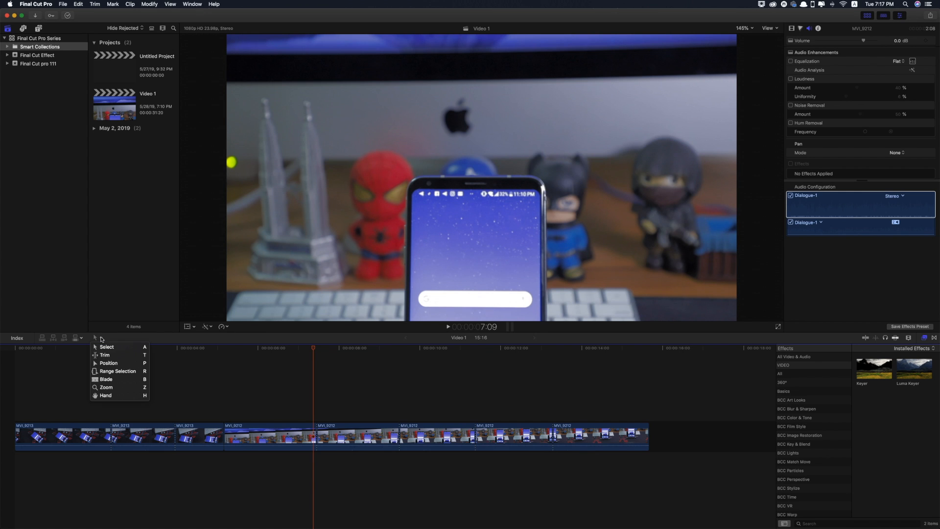
left_click(118, 390)
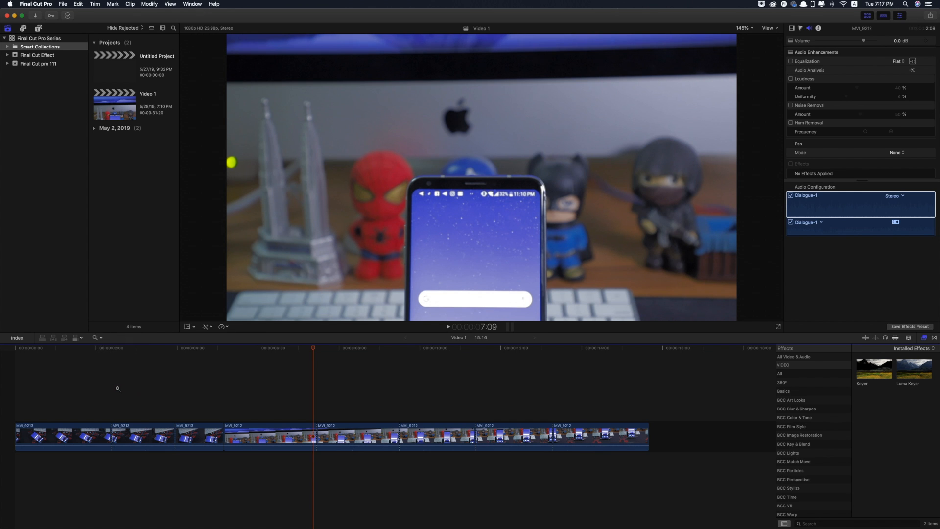
left_click(273, 441)
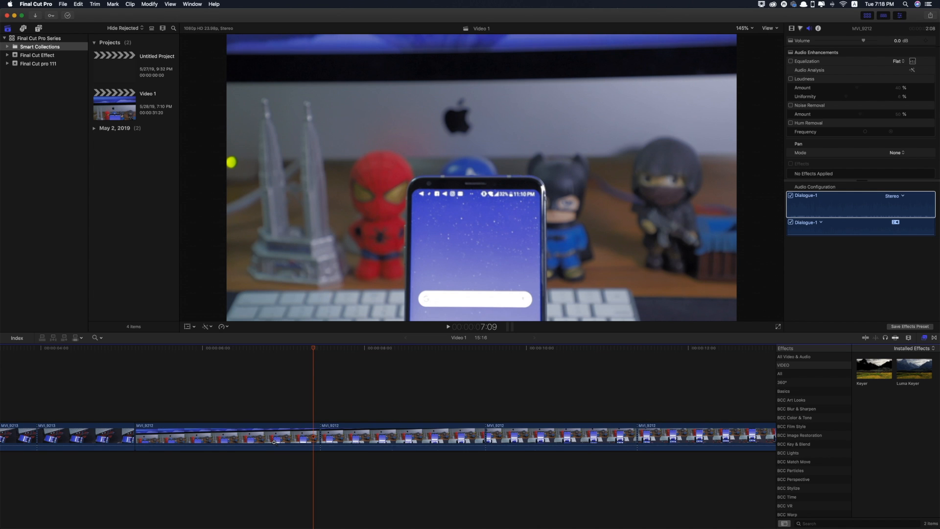
left_click(274, 441)
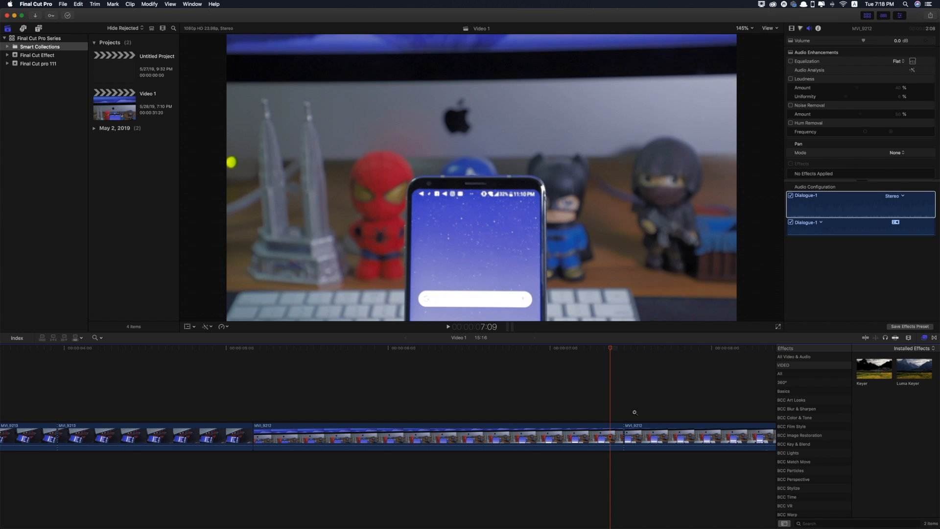
left_click(908, 337)
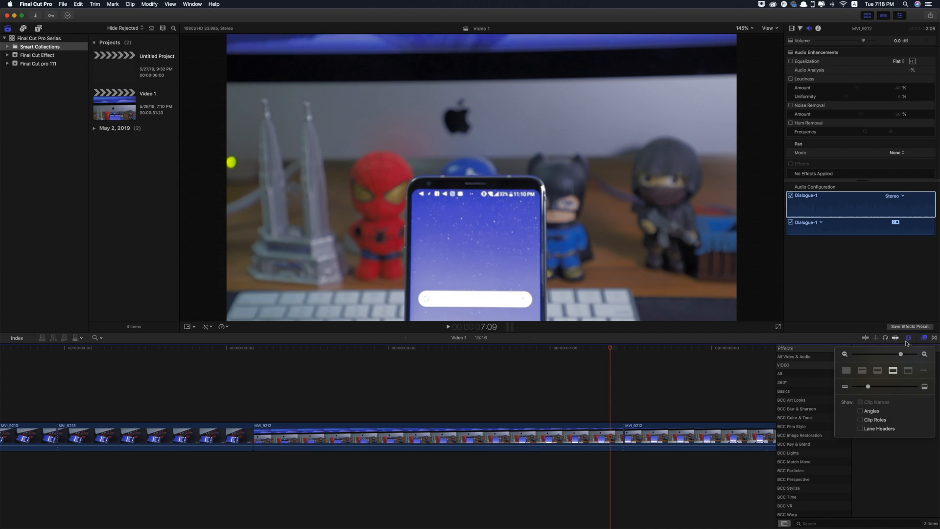
left_click_drag(900, 353, 876, 353)
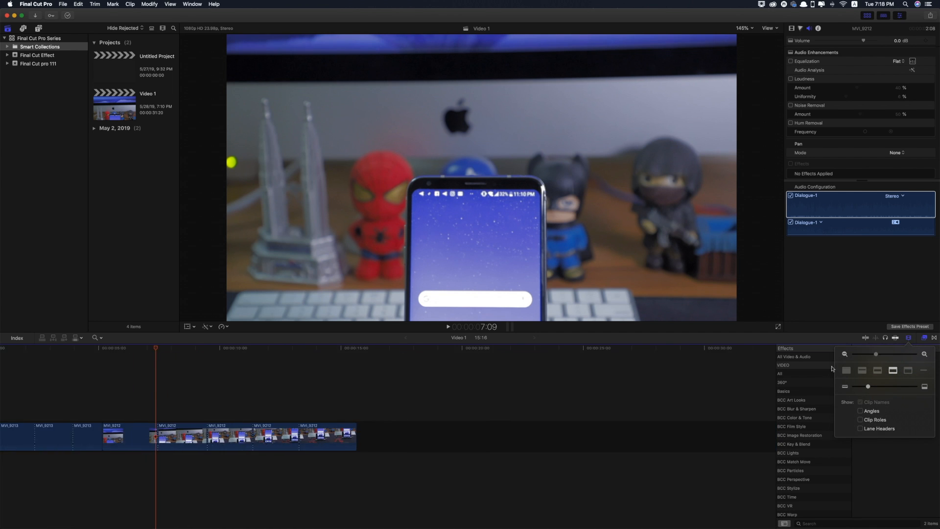
left_click(908, 338)
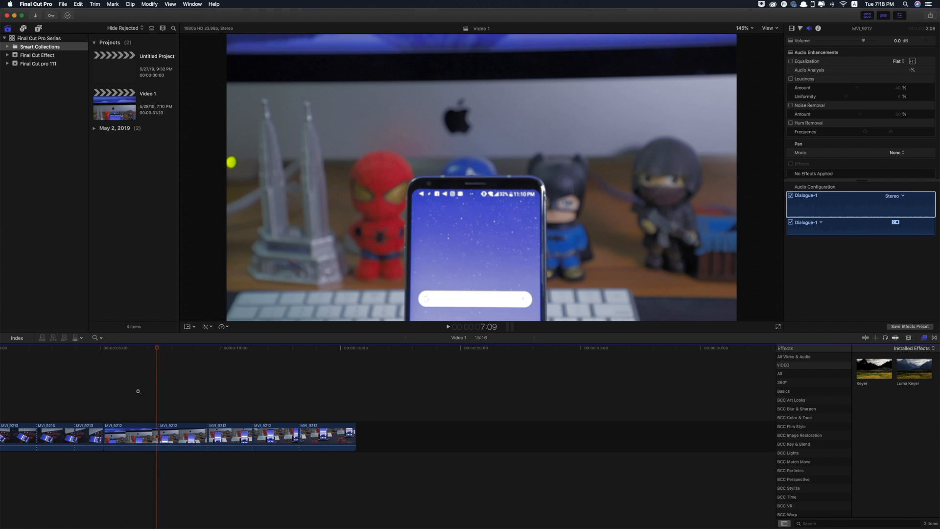
- Zoom the timeline in near the playhead, out to show the whole project, and back in on the MVI_9212 segments
left_click(150, 437)
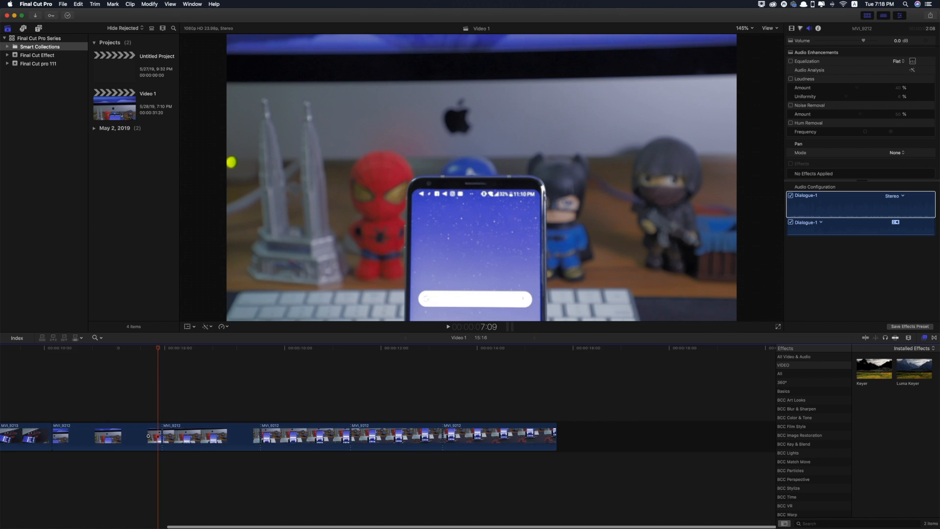
left_click(150, 437)
left_click(150, 437)
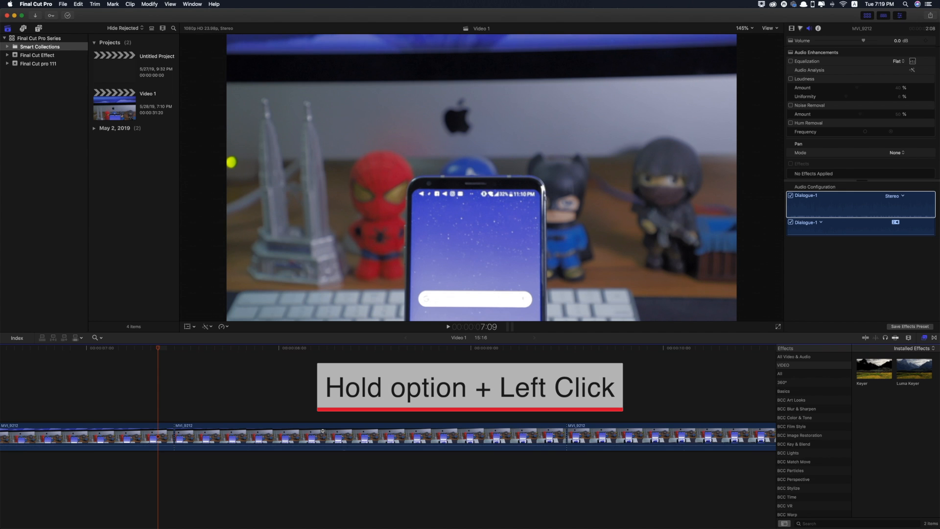
key("super+minus")
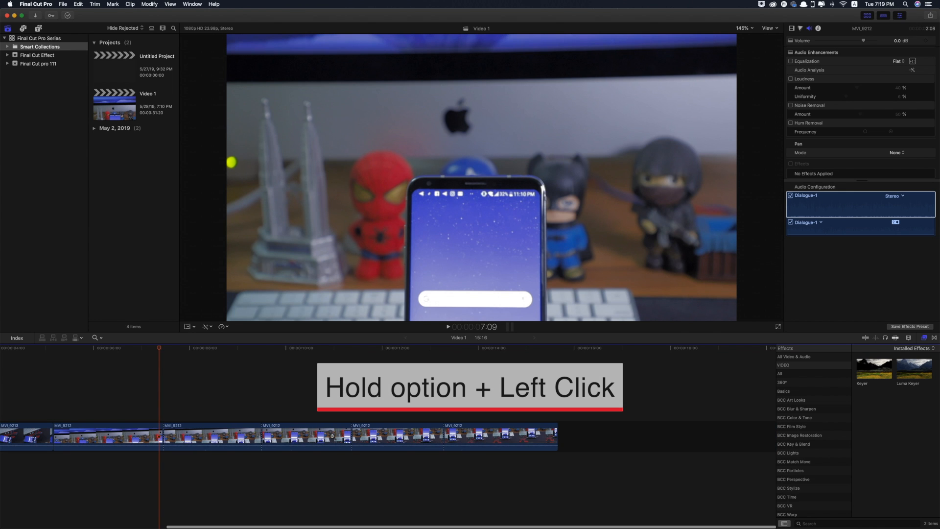
key("super+minus")
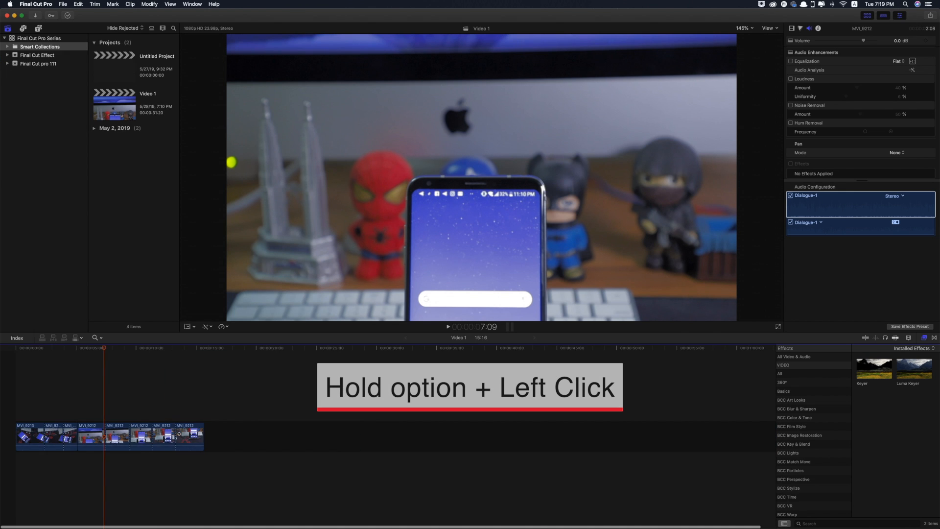
left_click(179, 434)
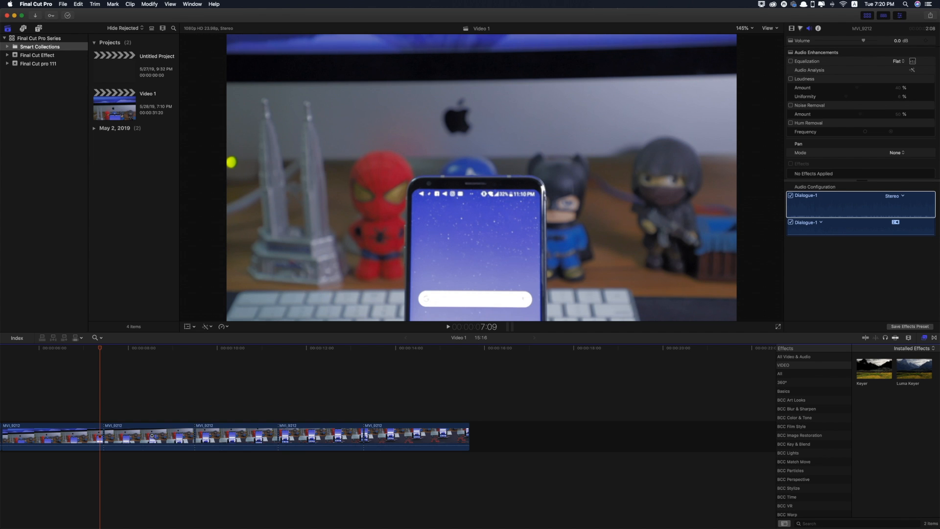
key("super+equal")
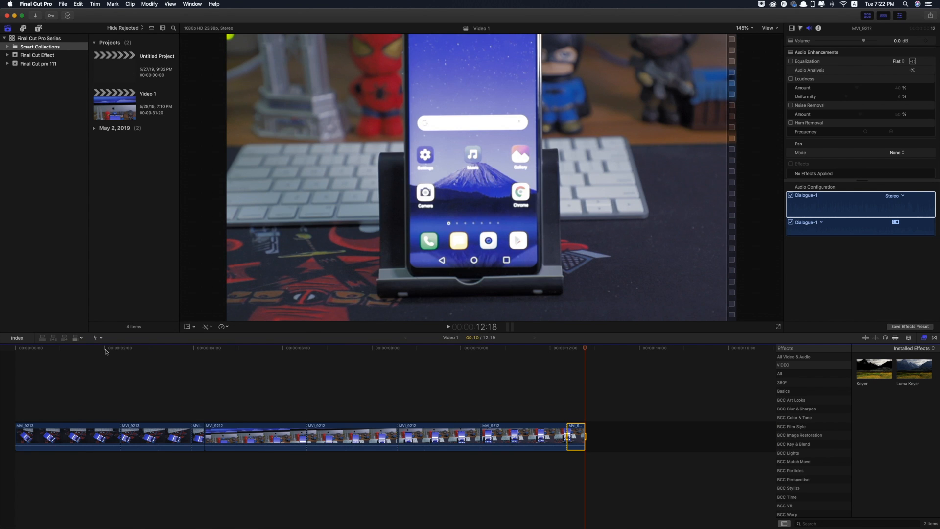
- With the Select tool, move the third-to-last MVI_9212 segment to the end of the storyline and place the playhead at its start, 10:22
left_click(431, 389)
left_click(97, 338)
left_click(108, 355)
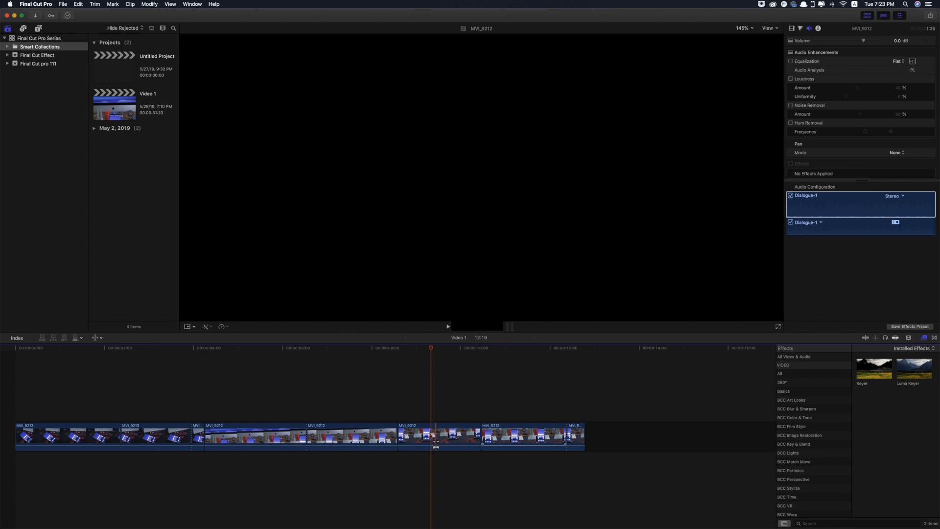
key("a")
left_click(445, 437)
left_click_drag(445, 437, 541, 430)
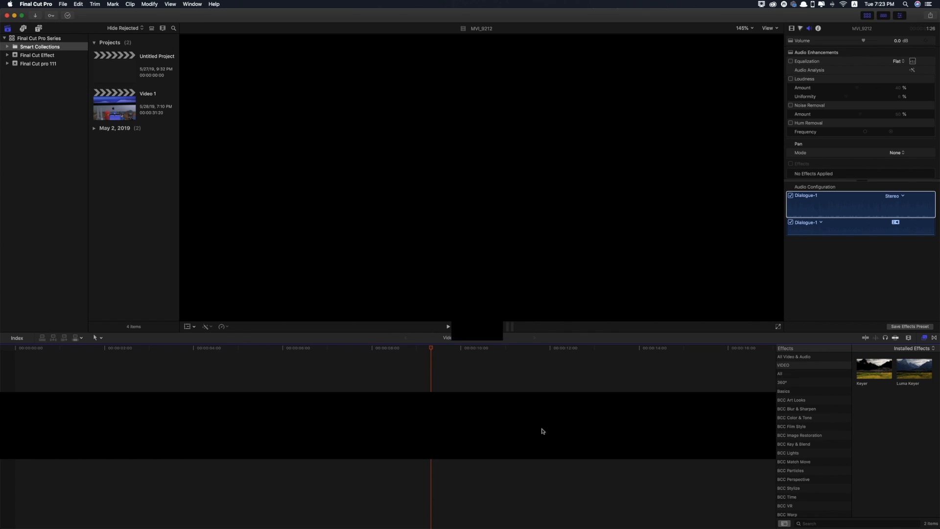
left_click(508, 349)
left_click(502, 349)
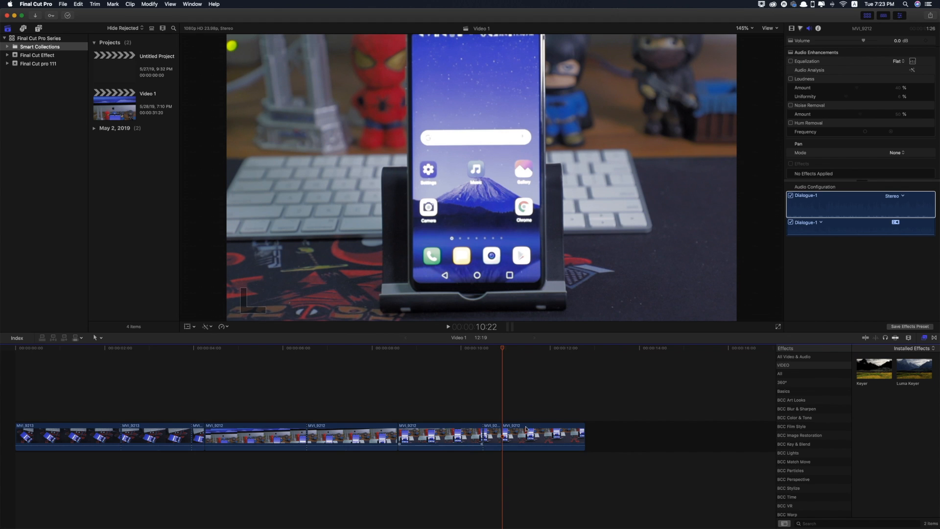
- Extend the start edge of the last MVI_9212 segment to a duration of about 8:21
left_click(504, 435)
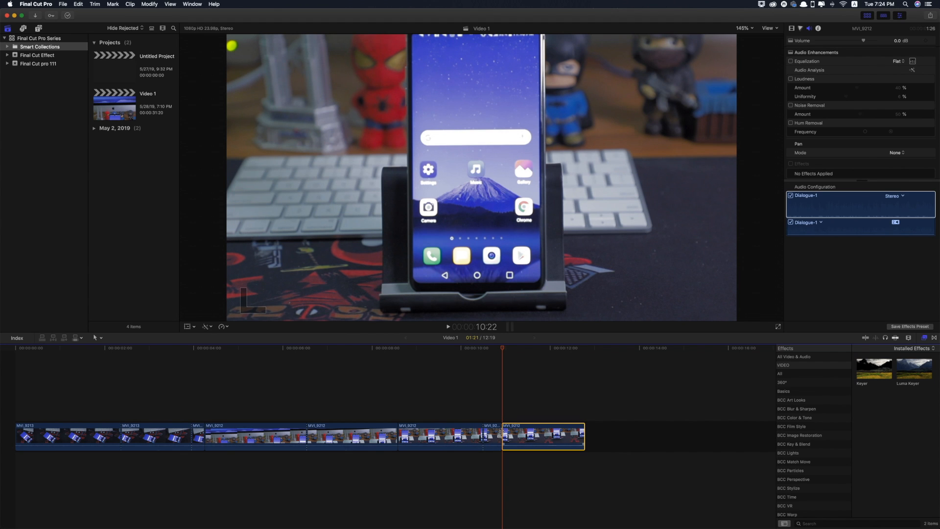
left_click(505, 436)
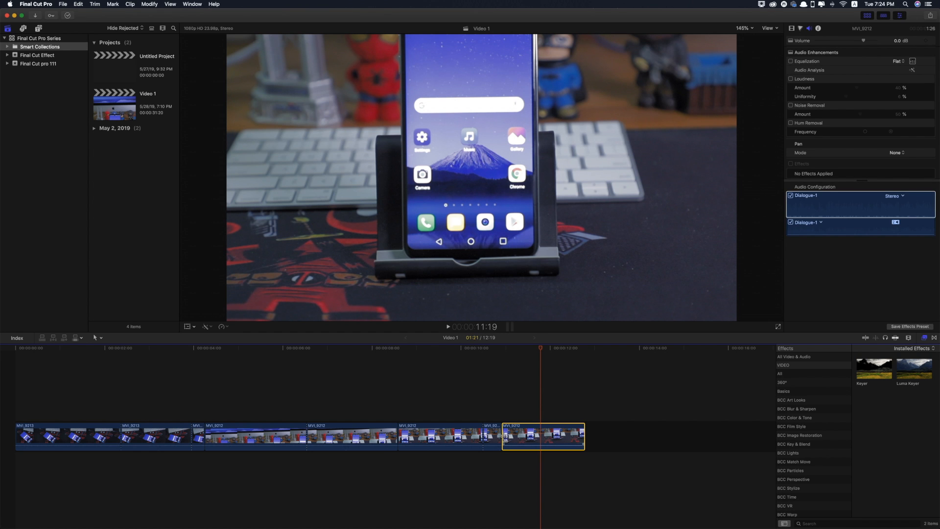
left_click_drag(505, 435, 192, 435)
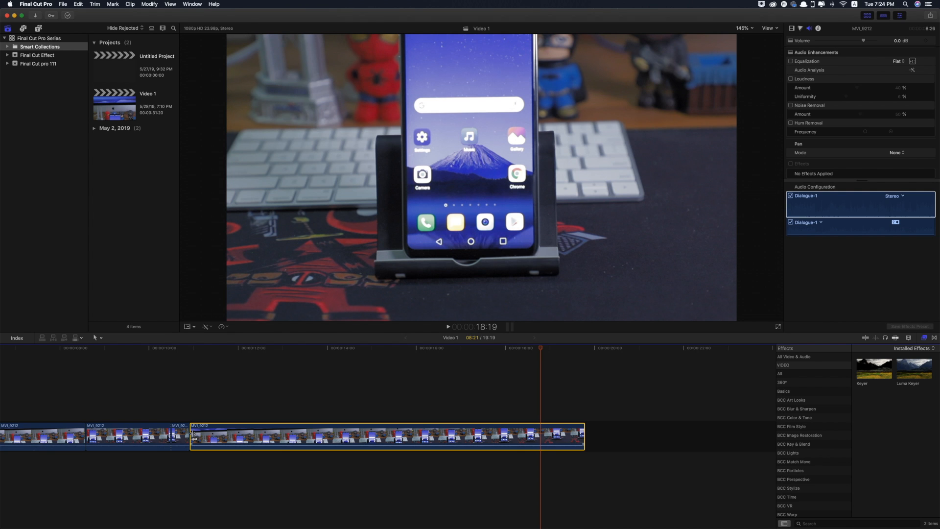
- Undo the extension of the last segment and place the playhead inside it at 11:07
scroll(194, 435, "left", 5)
key("super+z")
scroll(504, 435, "left", 1)
left_click(483, 411)
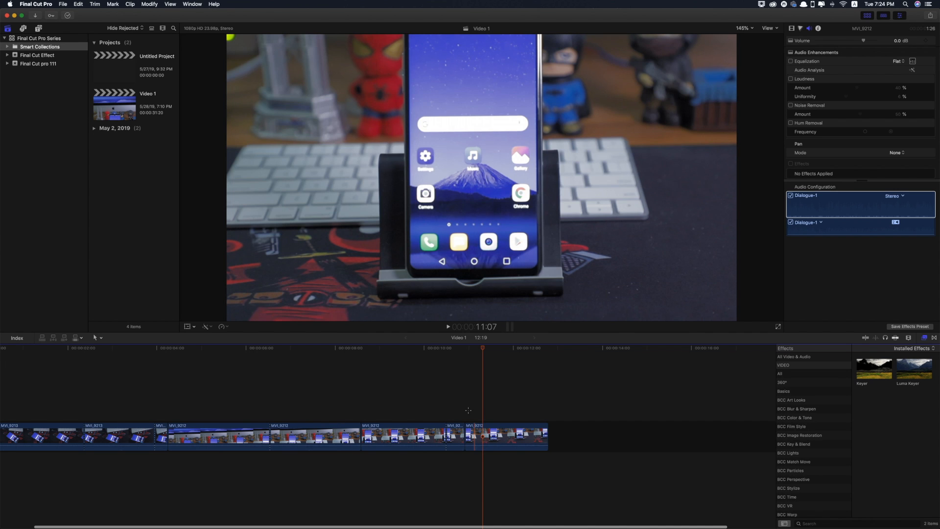
- Slip the footage inside the last MVI_9212 segment with the Trim tool and play the segment from its start at 10:22
left_click(467, 411)
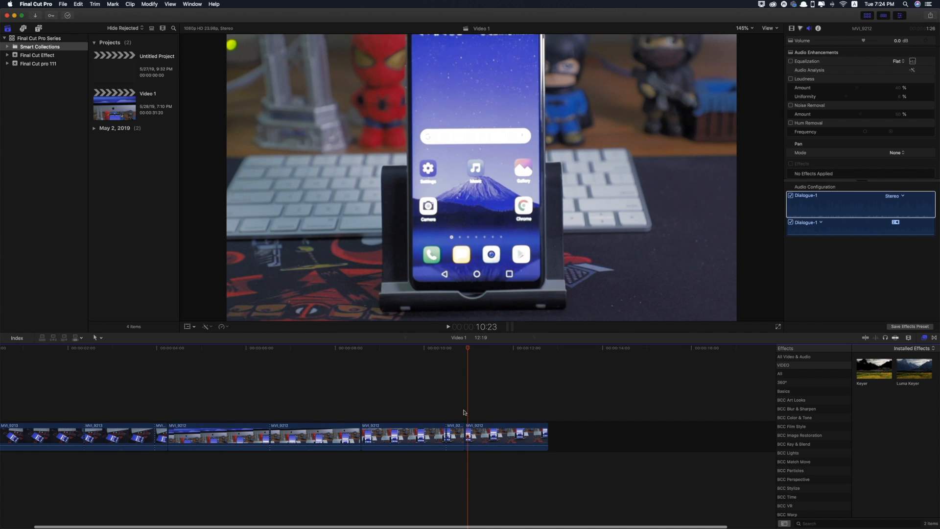
left_click(466, 350)
mouse_move(466, 348)
left_mouse_down()
mouse_move(451, 349)
mouse_move(466, 349)
left_mouse_up()
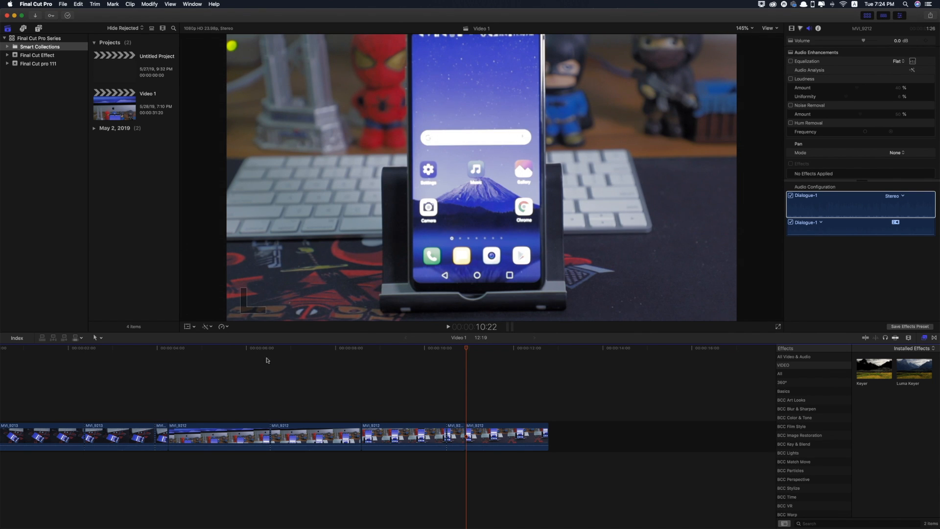
left_click(494, 436)
left_click_drag(480, 436, 553, 437)
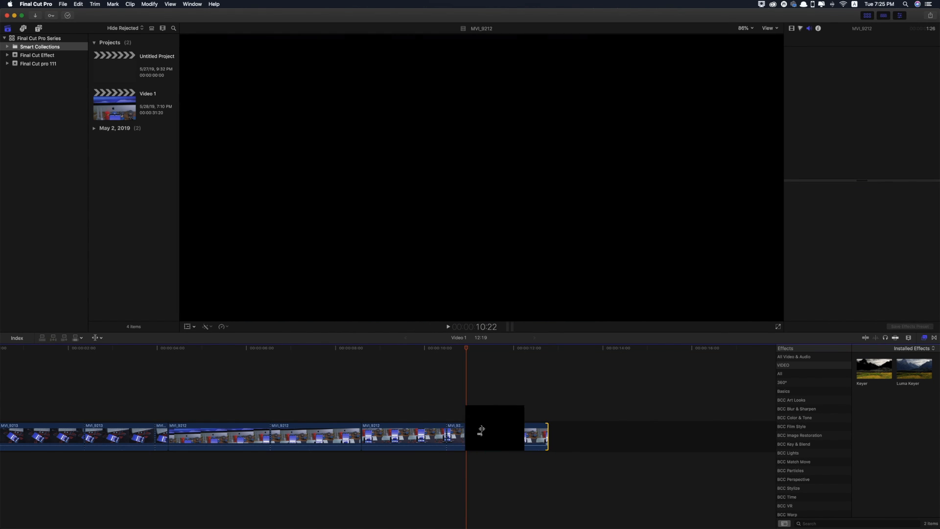
left_click_drag(467, 350, 468, 351)
key("space")
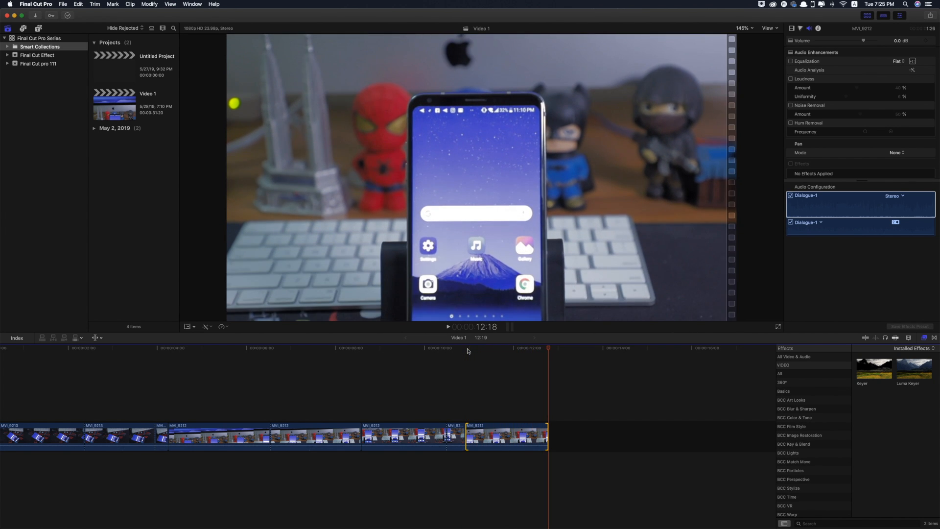
- With the Select tool, move the 00:21 MVI_9213 segment directly behind the long MVI_9212 segment
left_click(97, 337)
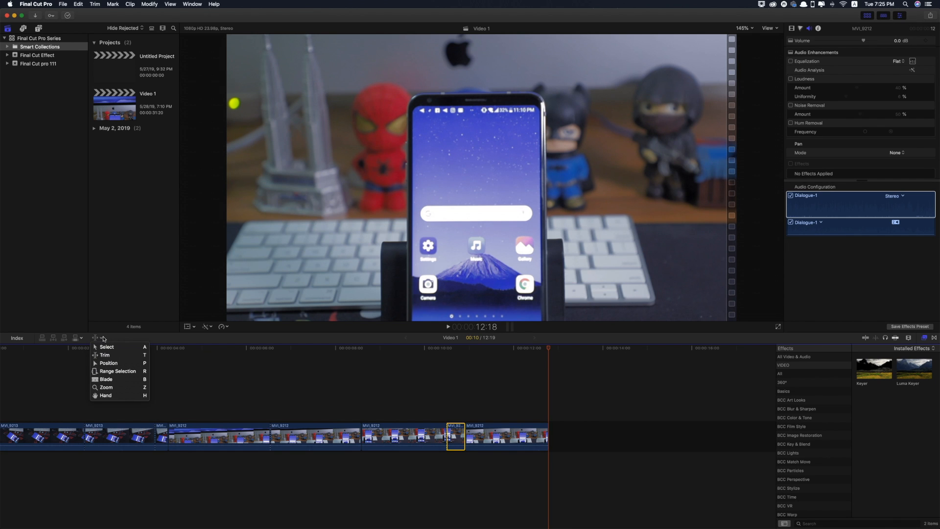
left_click(133, 363)
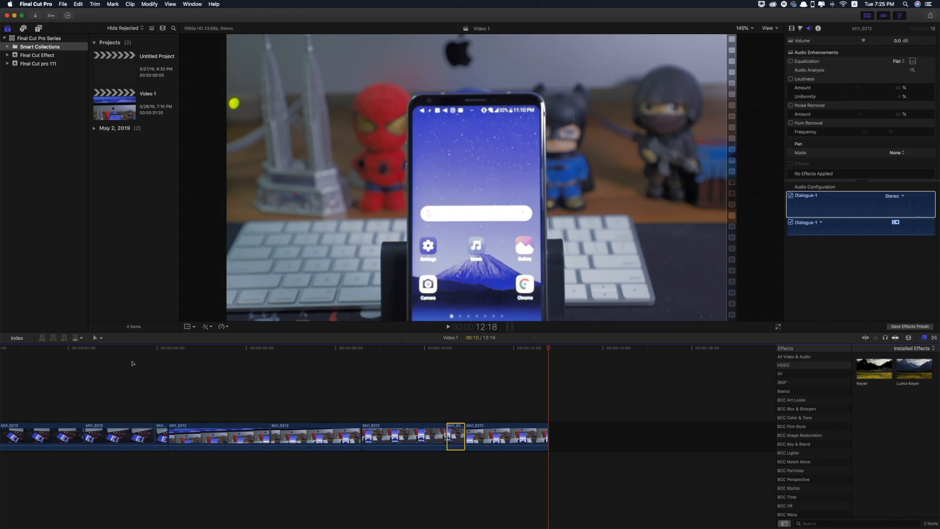
left_click(121, 436)
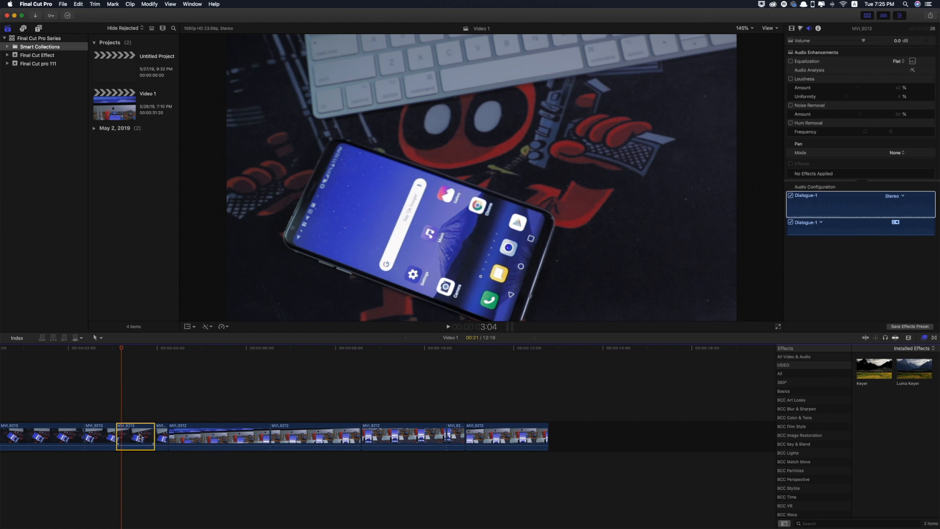
left_click(124, 349)
left_click_drag(144, 436, 259, 436)
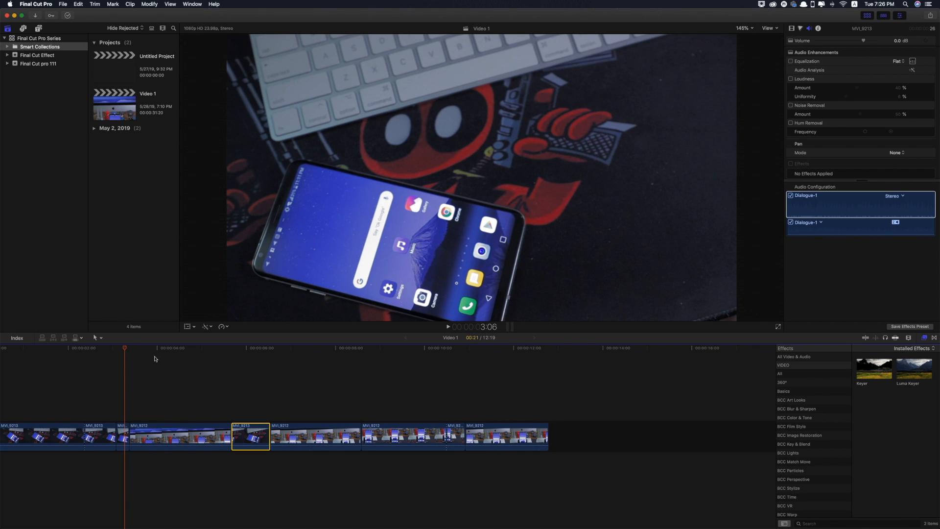
- With the Position tool, move the selected MVI_9213 segment 1:10 later over the next MVI_9212 segment and place the playhead before it at 6:23
left_click(96, 338)
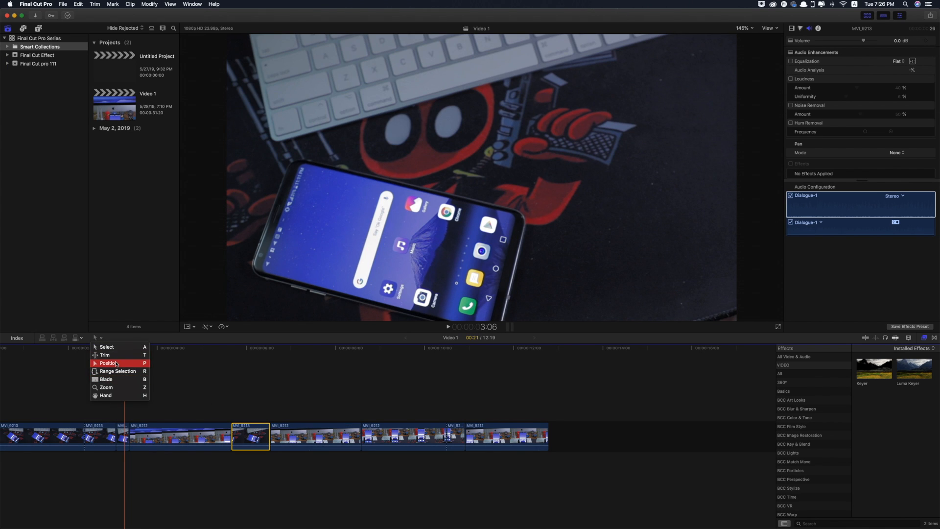
left_click(106, 347)
left_click_drag(253, 438, 317, 439)
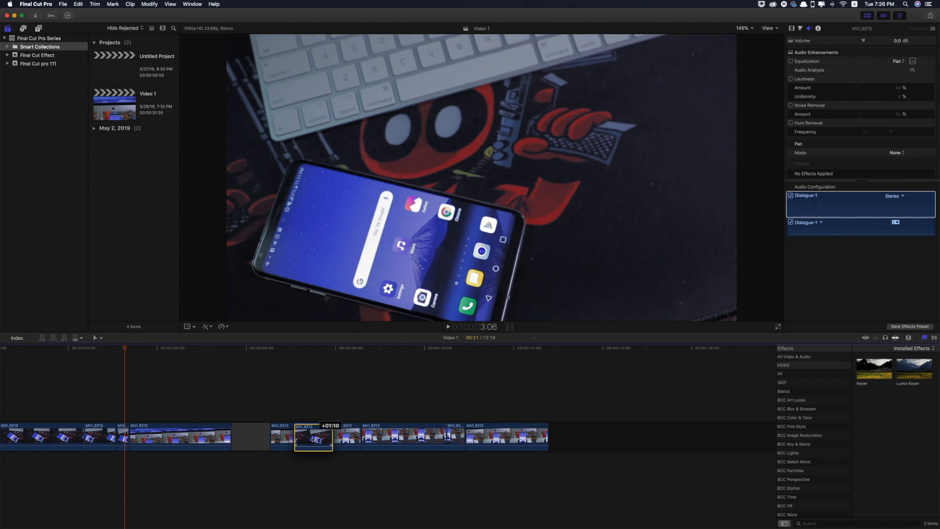
left_click(279, 391)
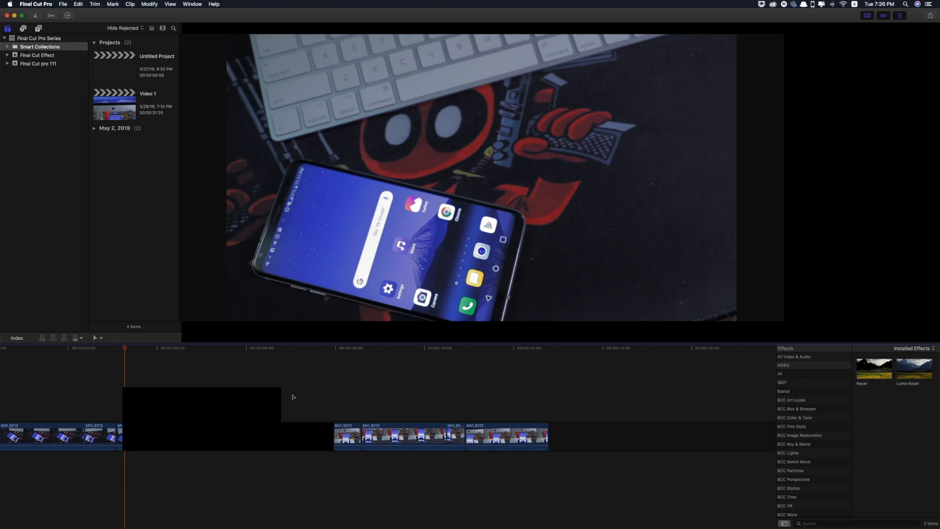
left_click(294, 401)
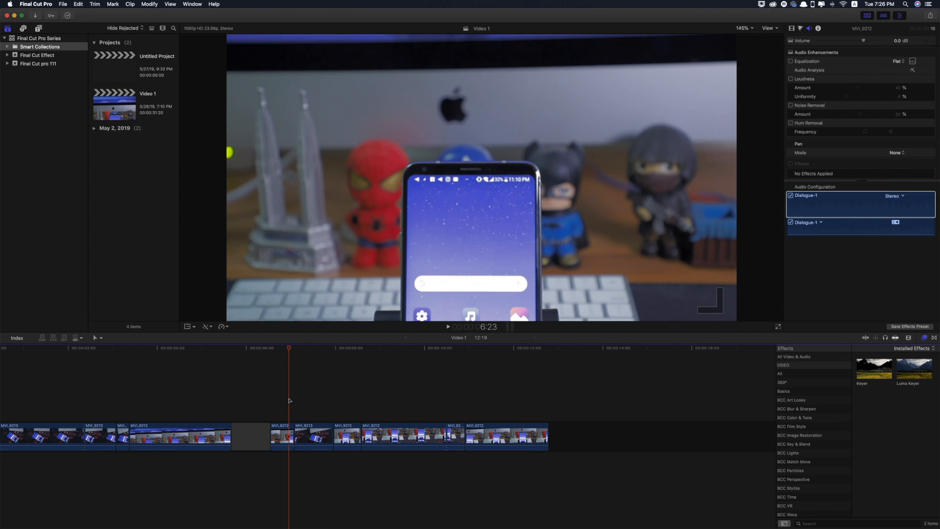
left_click(289, 400)
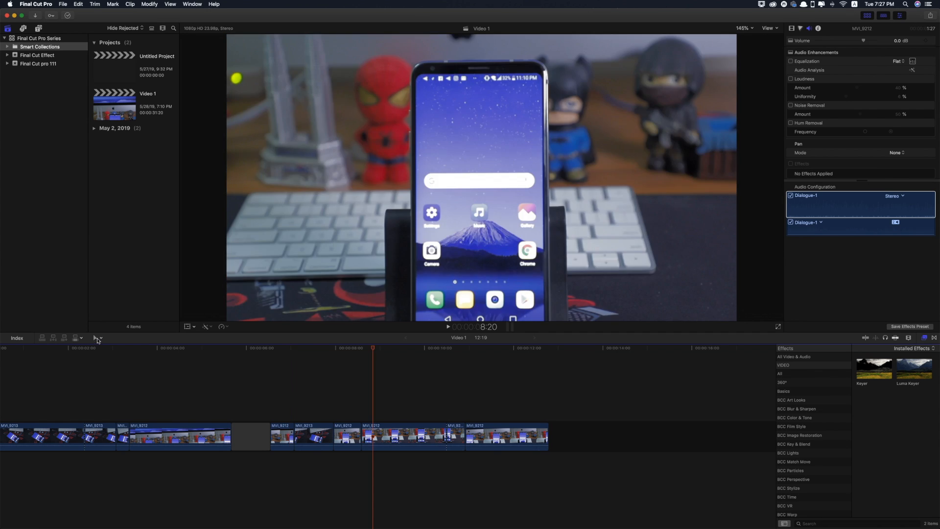
- Select a range of about 1:06 inside the third-to-last MVI_9212 segment with the Range Selection tool
left_click(97, 338)
left_click(105, 355)
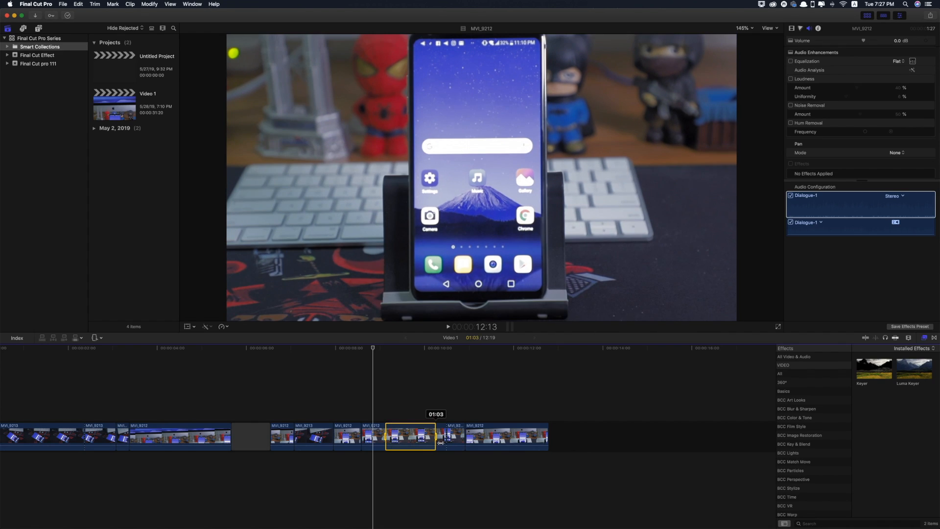
left_click_drag(440, 443, 443, 446)
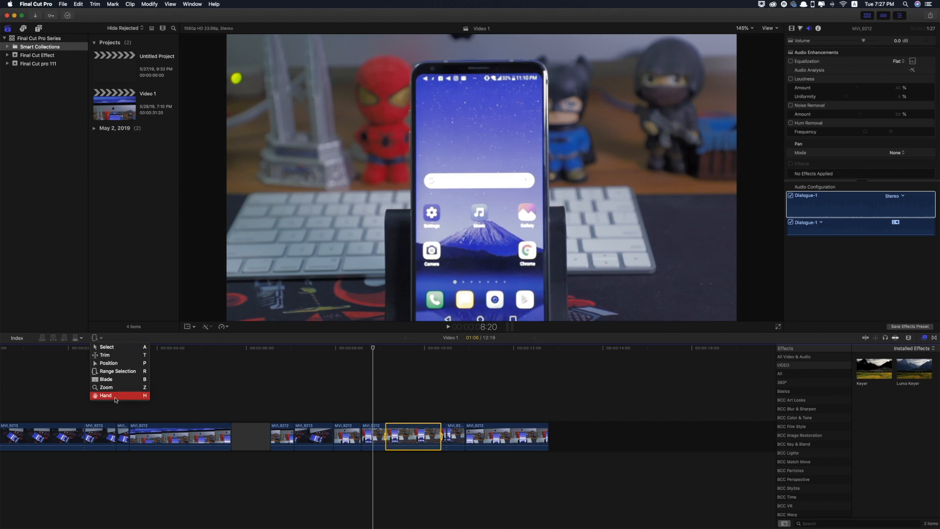
- Pan the timeline with the Hand tool and zoom in around the selected range with the Zoom tool
left_click_drag(415, 444, 601, 423)
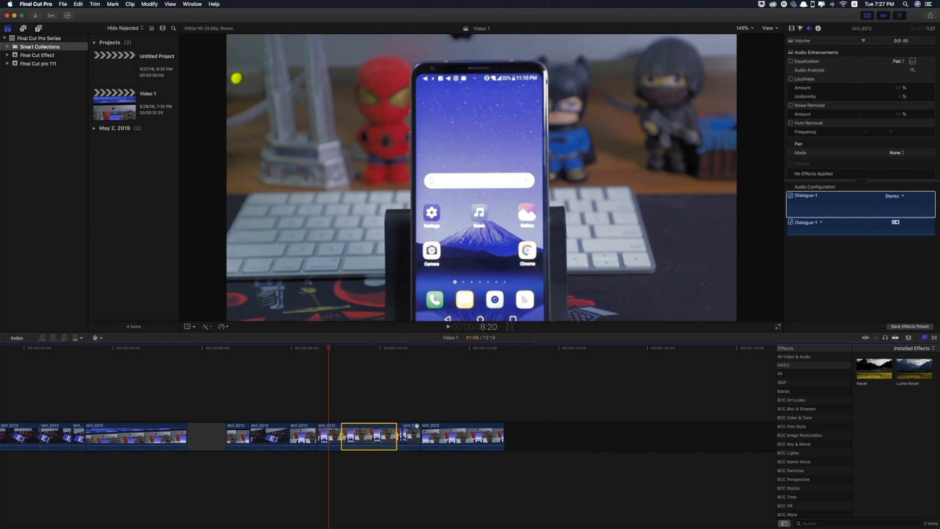
key("z")
left_click(444, 439)
left_click(444, 438)
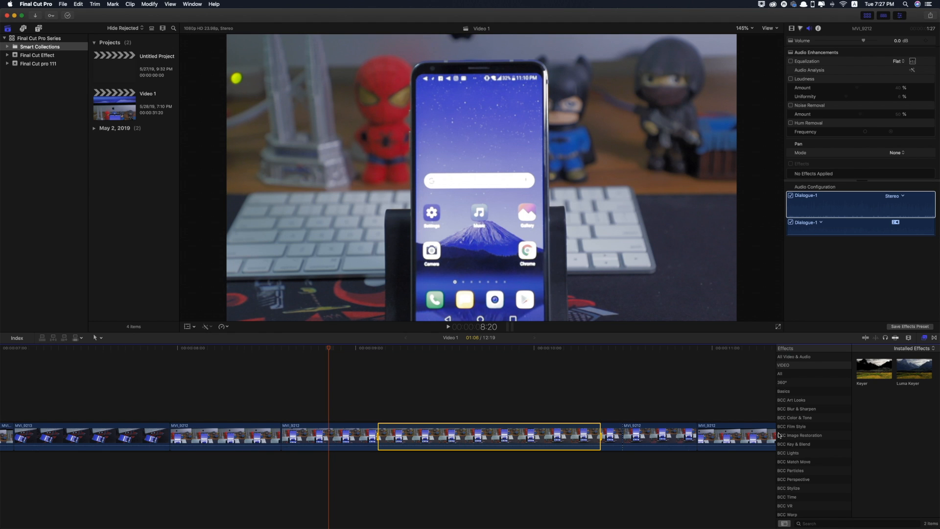
- Clear the range selection and advance the playhead through the last MVI_9212 segment to 11:20
left_click_drag(693, 391, 597, 390)
left_click(716, 395)
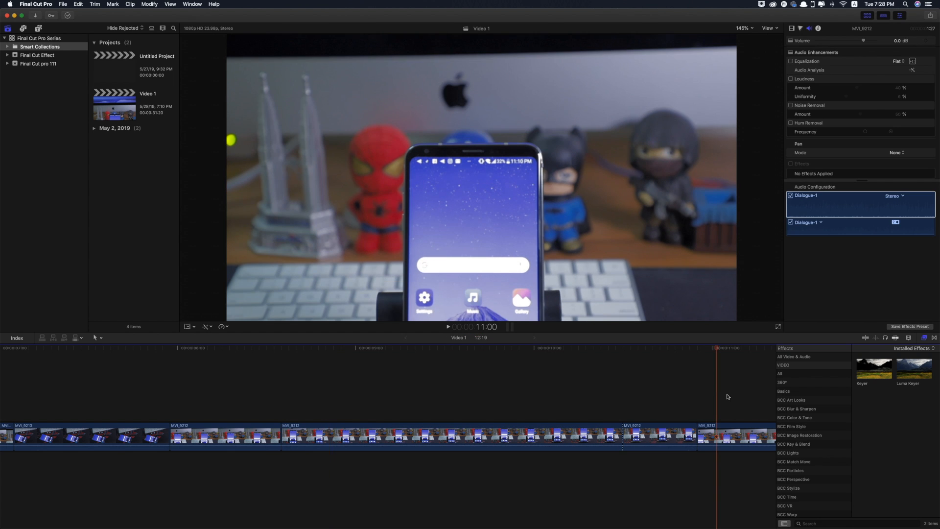
left_click(765, 353)
key("Right")
key("Right")
key("Right")
key("Right")
key("Right")
key("Right")
key("Right")
key("Right")
key("Right")
key("Right")
key("Right")
key("Right")
key("Right")
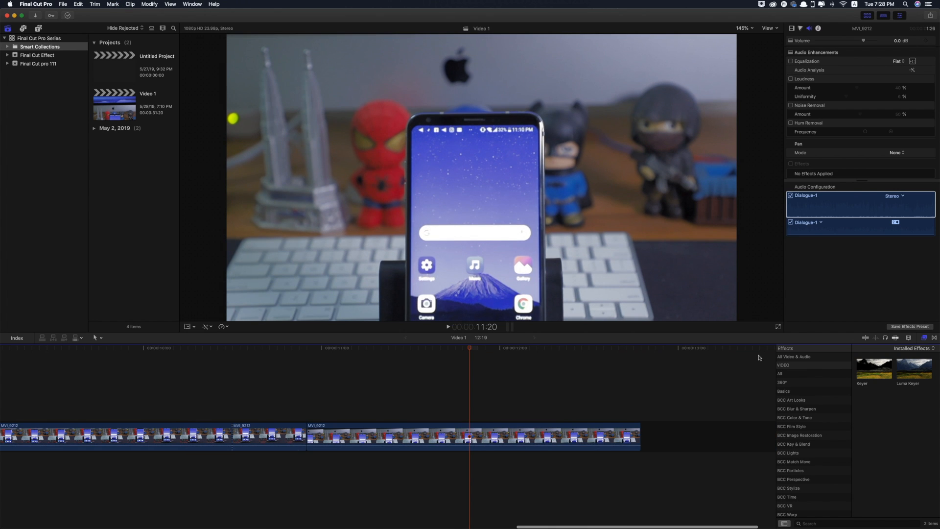
- Pan the timeline with the Hand tool from the last segments back to the start of the project
left_click(97, 337)
left_click(97, 395)
left_click_drag(275, 403, 530, 387)
left_click_drag(290, 380, 573, 403)
left_click_drag(705, 393, 525, 384)
left_click_drag(654, 390, 495, 378)
left_click_drag(599, 411, 413, 396)
left_click_drag(568, 392, 388, 382)
scroll(489, 385, "left", 15)
scroll(438, 383, "left", 5)
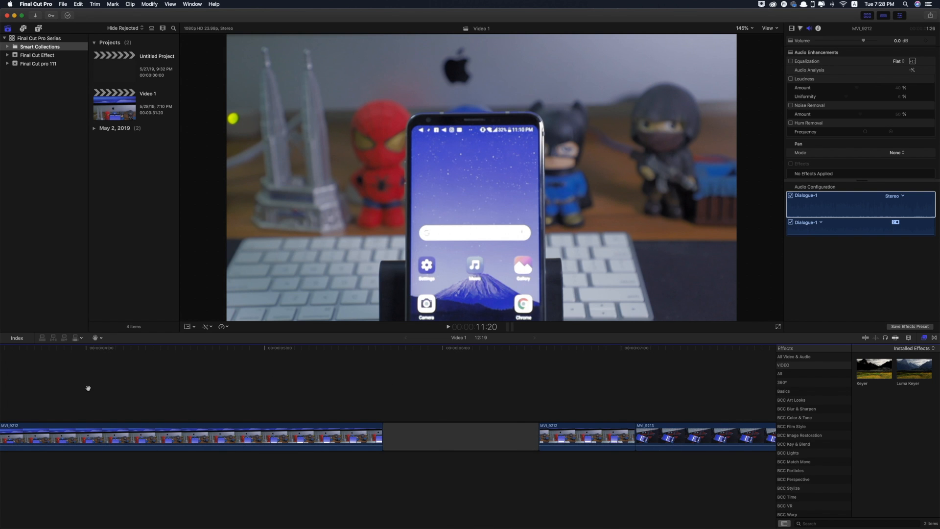
left_click_drag(88, 388, 346, 405)
scroll(202, 401, "left", 10)
left_click_drag(200, 411, 296, 399)
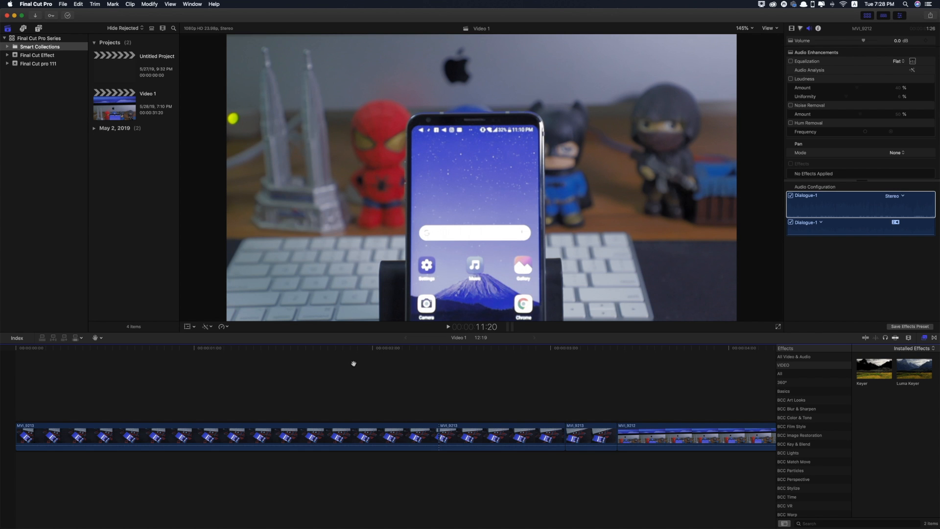
- Scroll the timeline horizontally between the start of the project and the last MVI_9212 segment
scroll(336, 364, "right", 10)
scroll(341, 363, "right", 15)
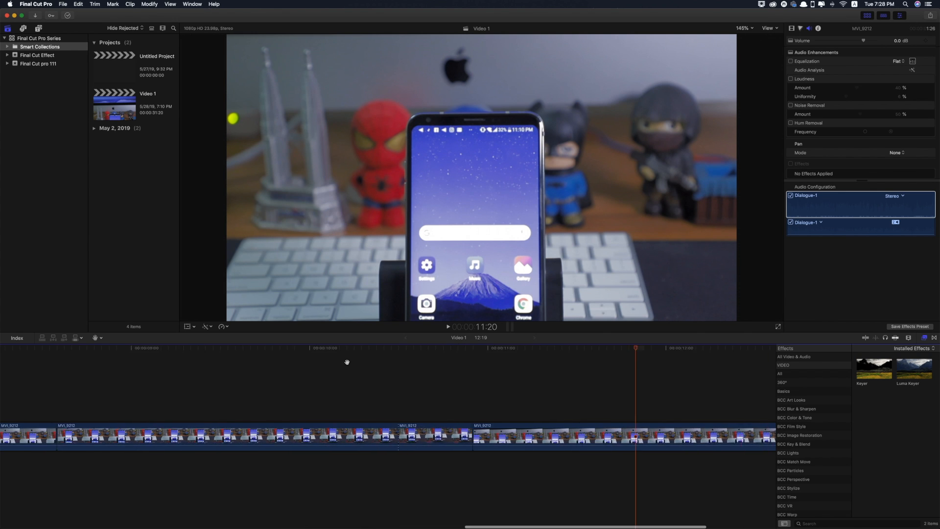
scroll(346, 362, "right", 5)
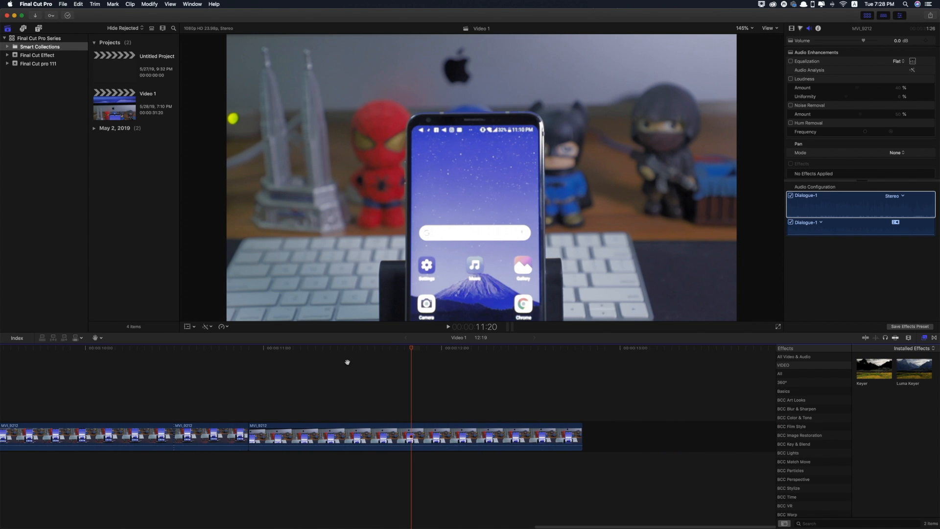
scroll(264, 370, "left", 15)
scroll(260, 372, "left", 10)
scroll(261, 372, "right", 15)
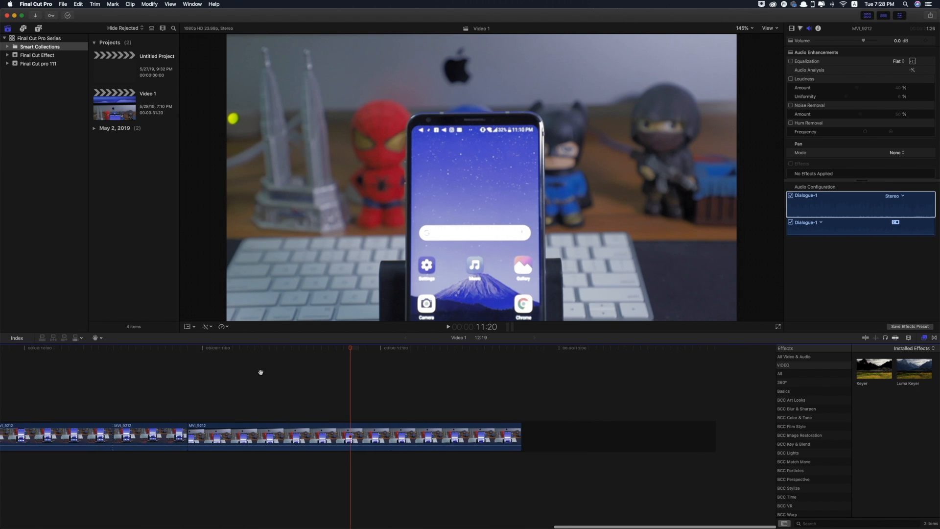
- Switch back to the Select tool and scroll the timeline toward the beginning and back to the last segment
left_click(97, 338)
scroll(212, 390, "left", 15)
scroll(212, 389, "right", 15)
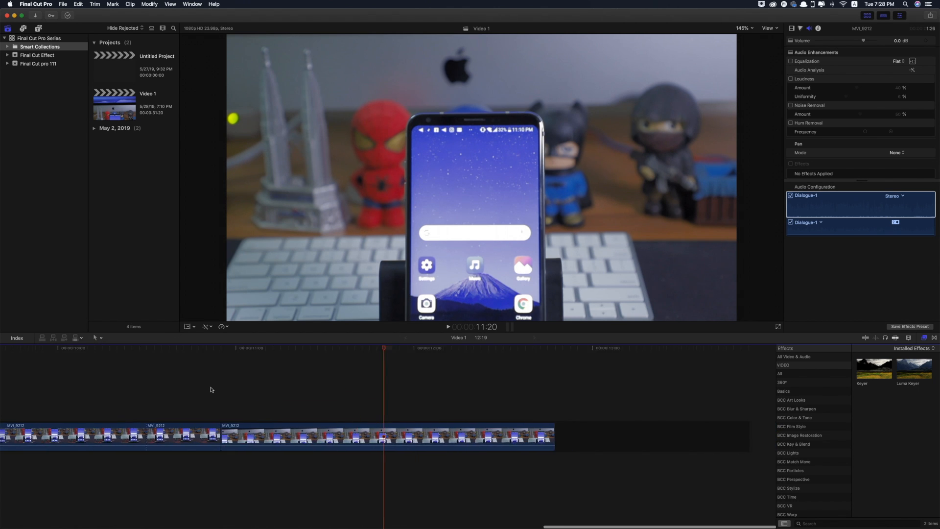
scroll(211, 389, "left", 15)
scroll(211, 390, "right", 15)
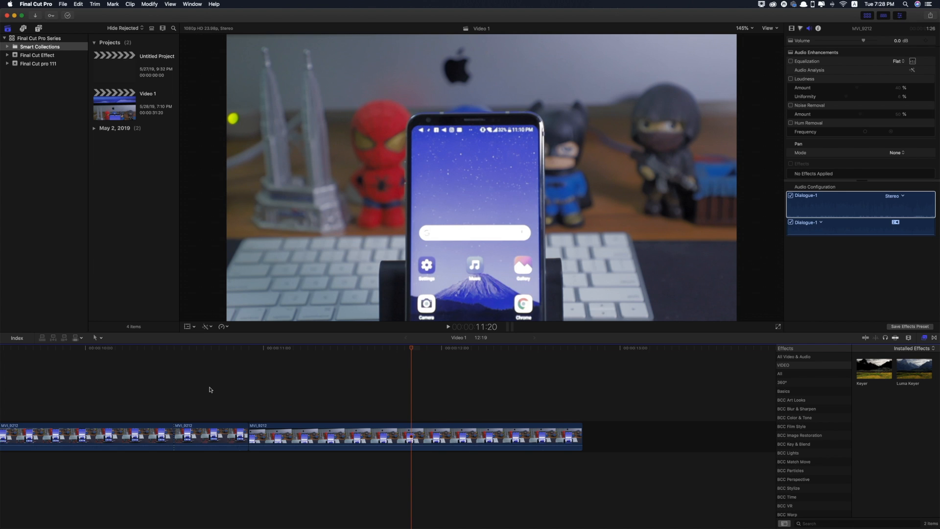
- Activate the Blade tool, followed by the Zoom tool, for the timeline
left_click(96, 337)
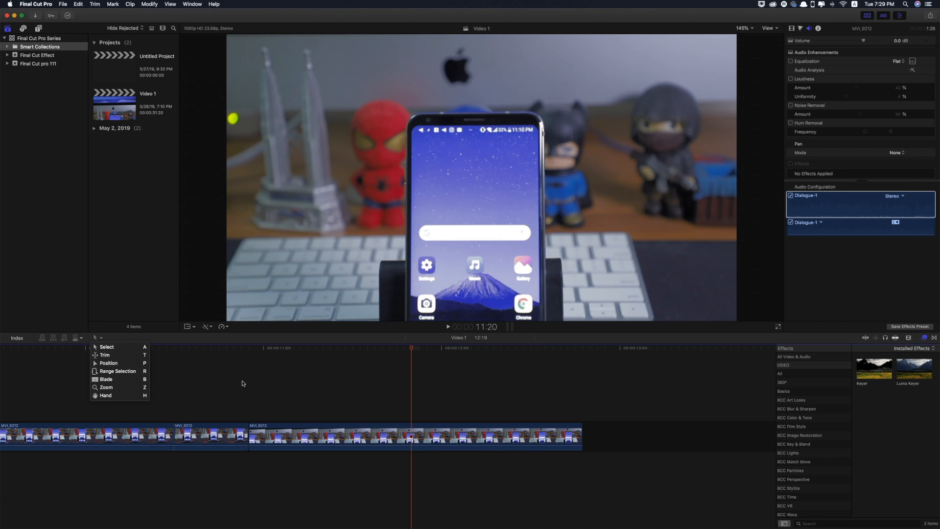
left_click(111, 380)
left_click(98, 338)
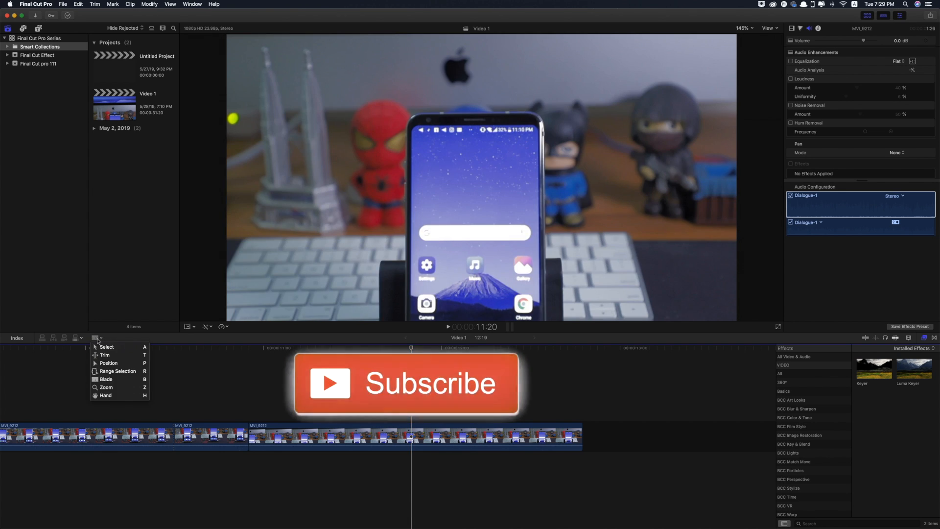
left_click(111, 387)
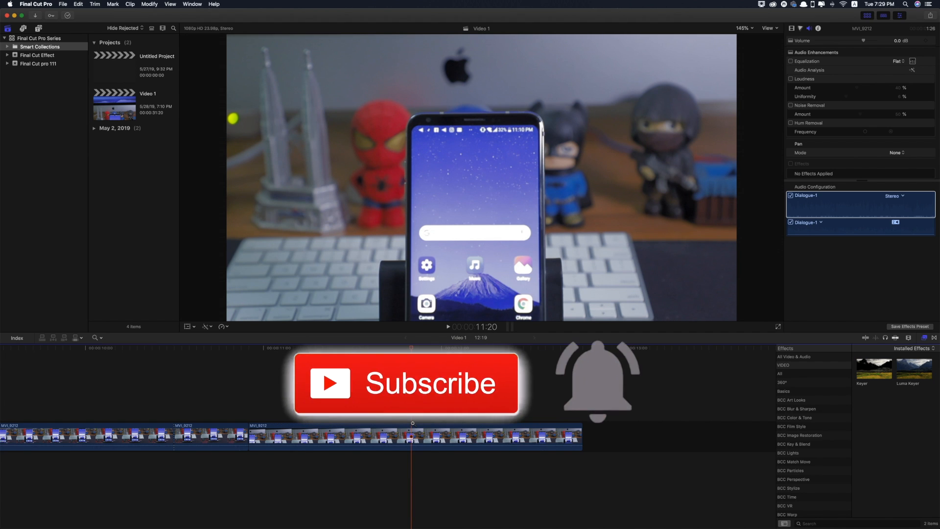